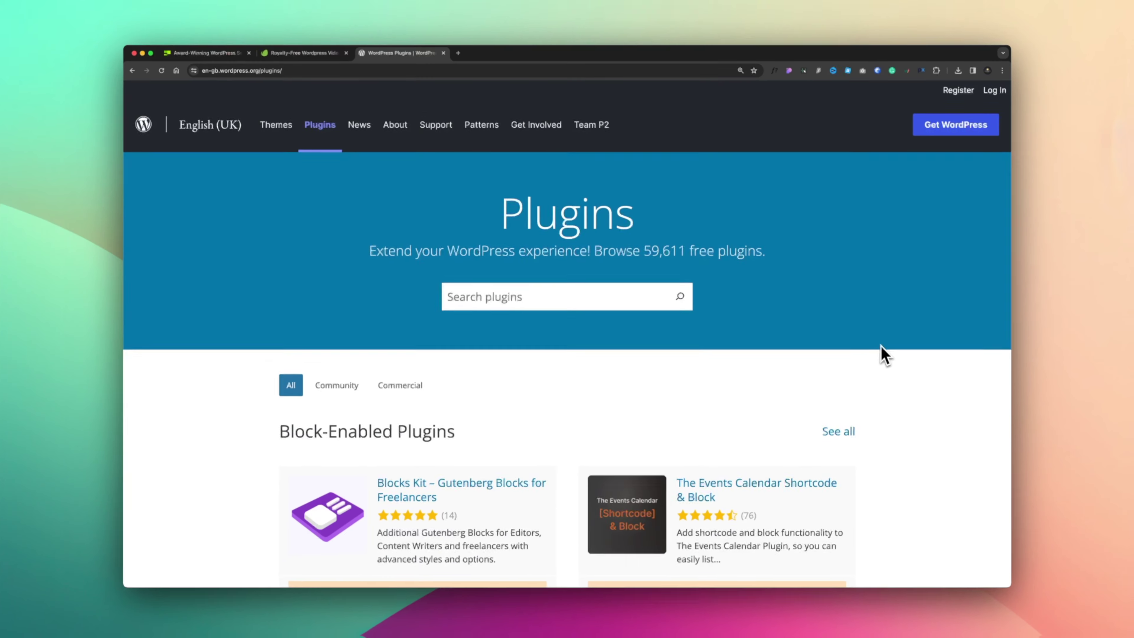
# Step: Scroll the 'patchstack' plugin search results to the Patchstack – WordPress & Plugins Security card
pyautogui.scroll(-1, 886, 353)
pyautogui.scroll(-3, 886, 353)
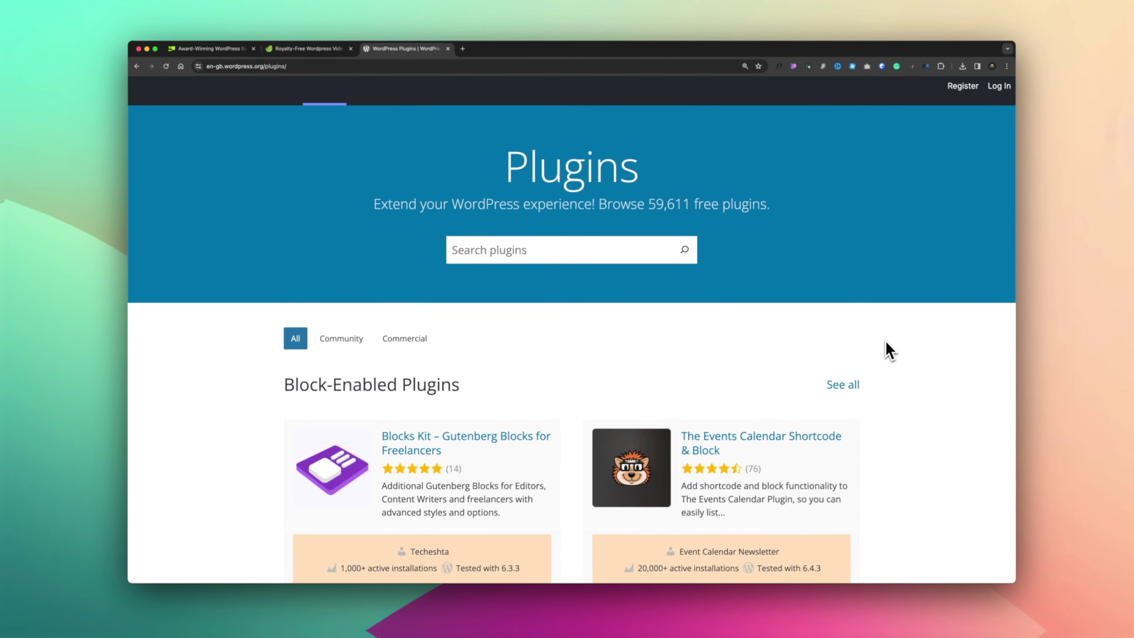
pyautogui.scroll(-2, 886, 350)
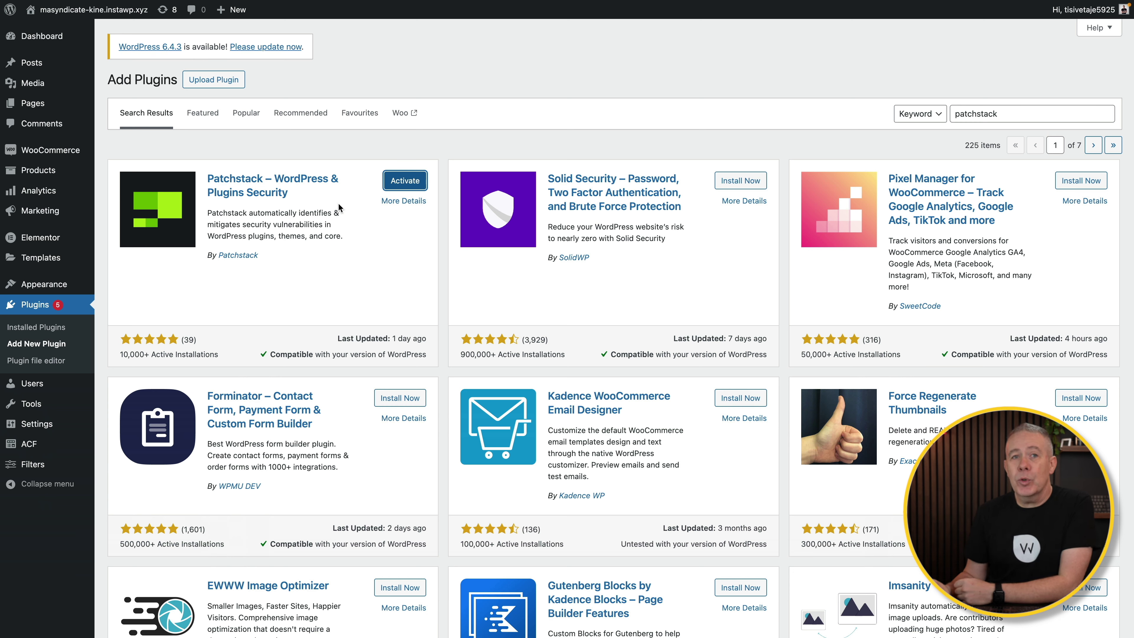
# Step: Activate the Patchstack – WordPress & Plugins Security plugin from its search result card
pyautogui.click(406, 182)
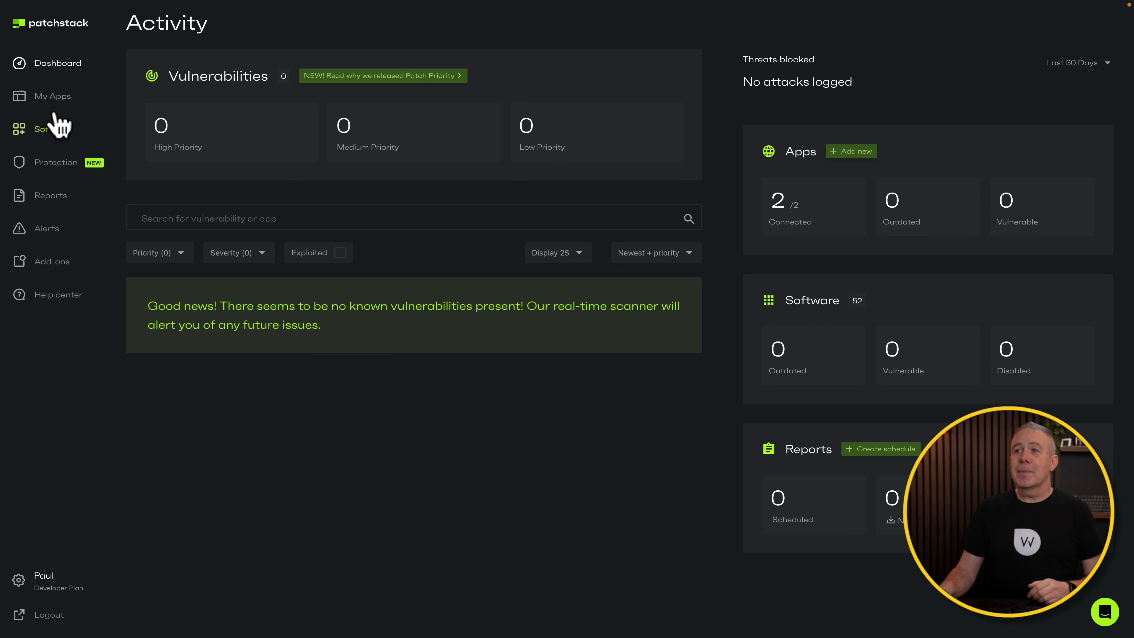
# Step: Add the site's URL as a new application under My Apps and copy its API key
pyautogui.click(50, 104)
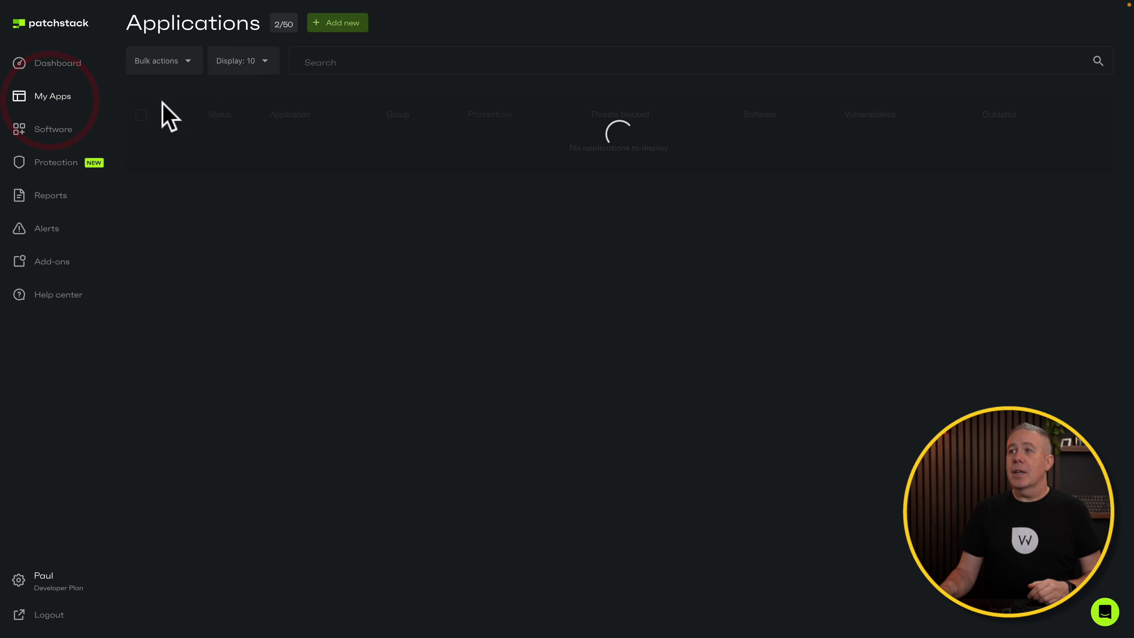
pyautogui.click(340, 24)
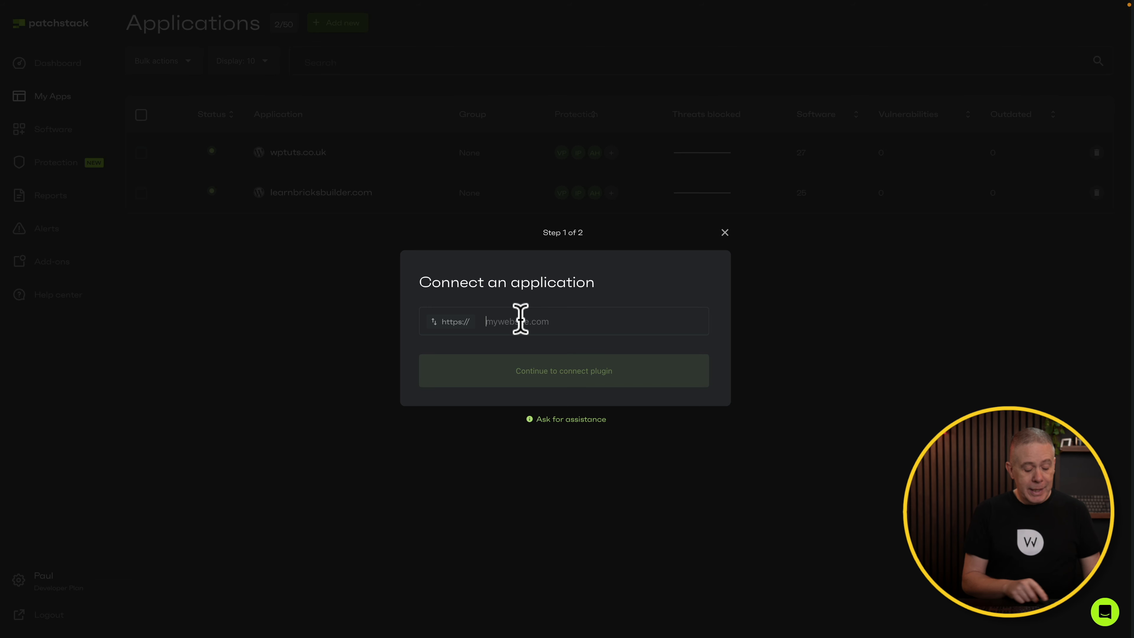
pyautogui.click(520, 319)
pyautogui.write('masyndicate-kine.instawp.xyz/')
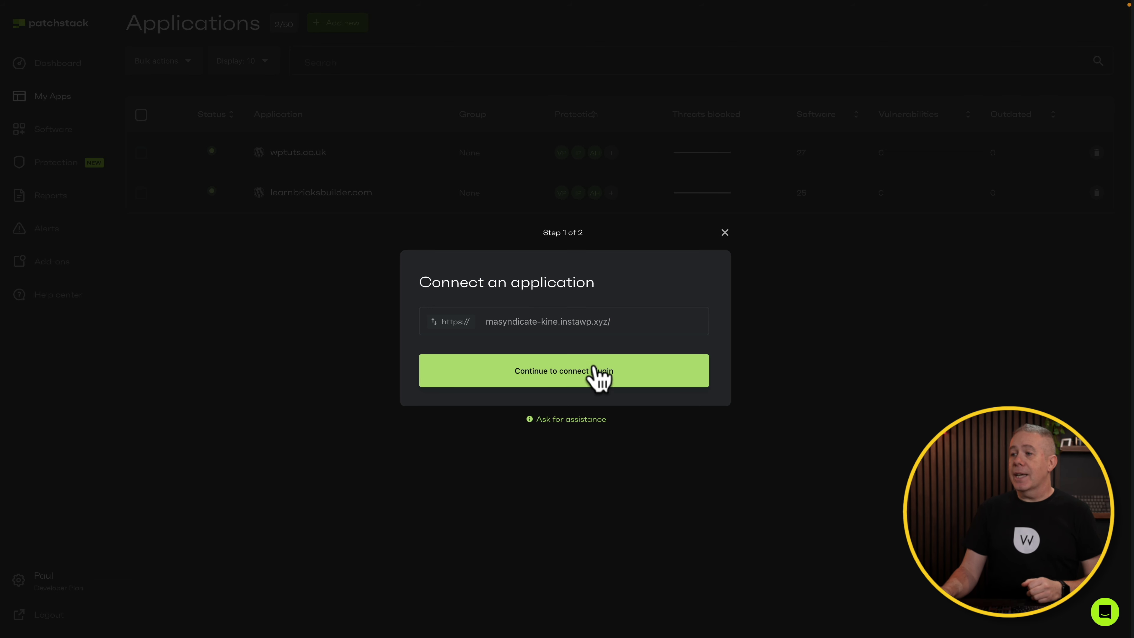
pyautogui.click(589, 370)
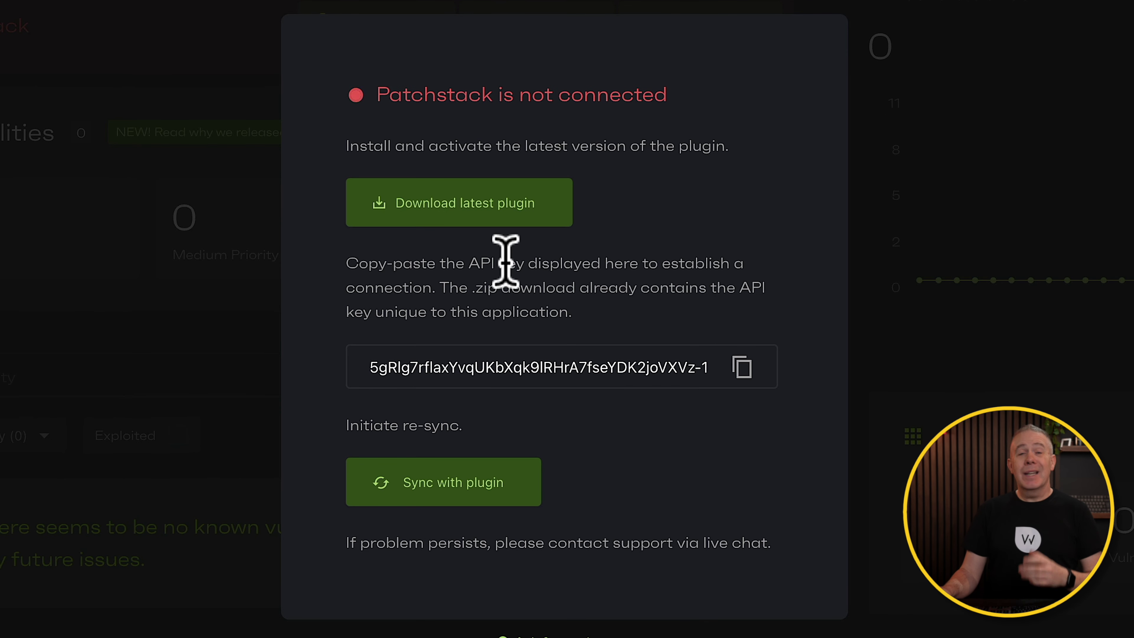
pyautogui.click(741, 366)
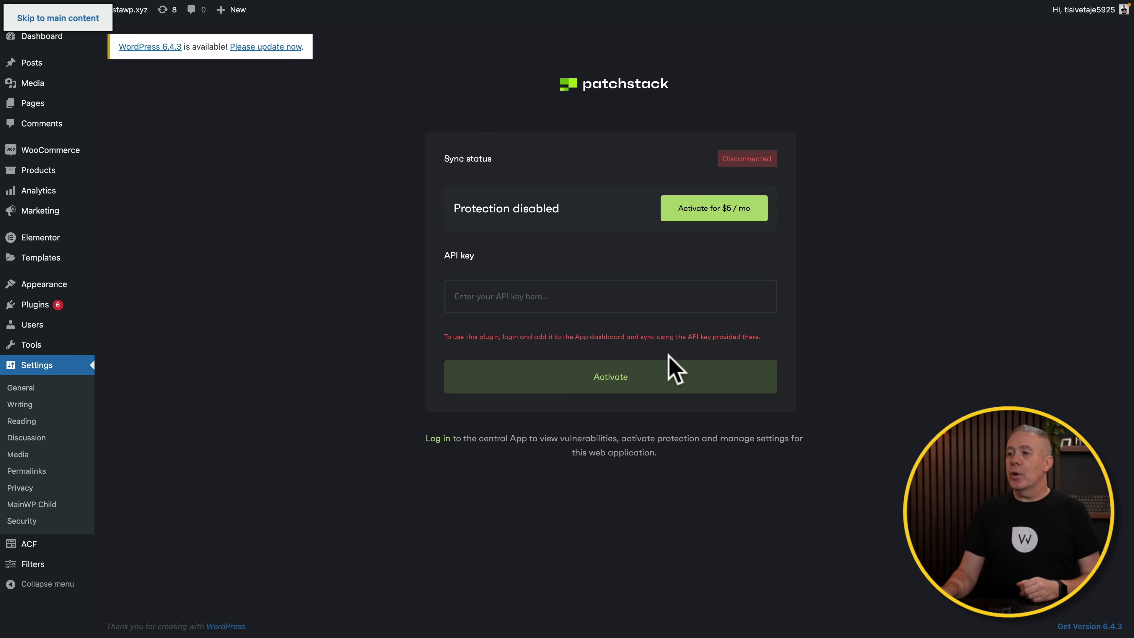
# Step: Activate the plugin with the pasted API key, then re-sync it with the Patchstack app
pyautogui.click(548, 297)
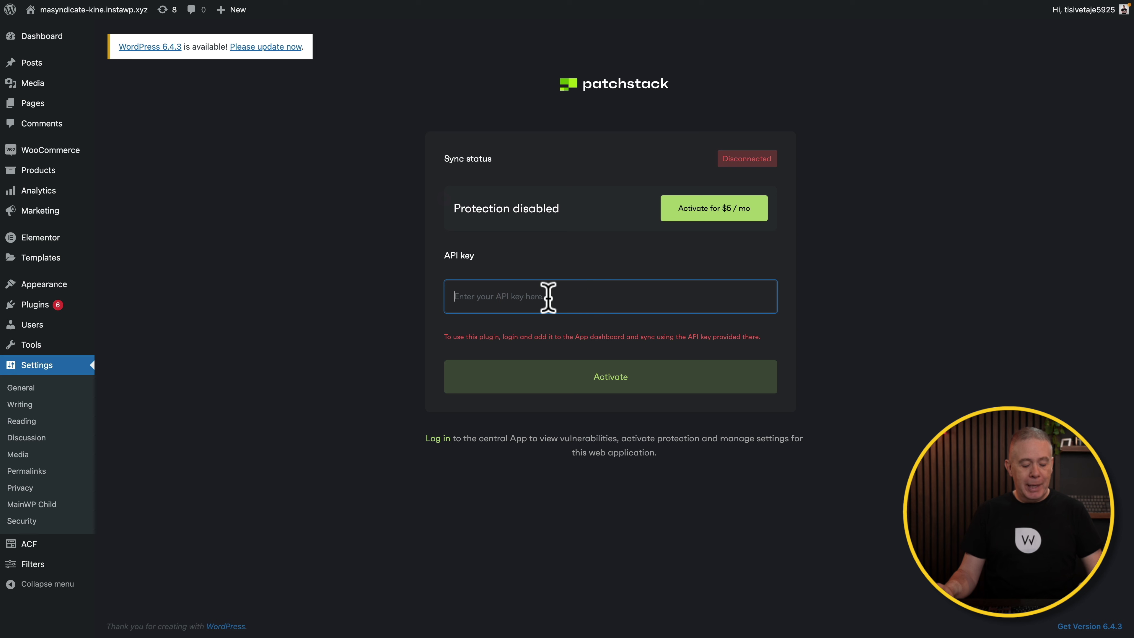
pyautogui.press('super+v')
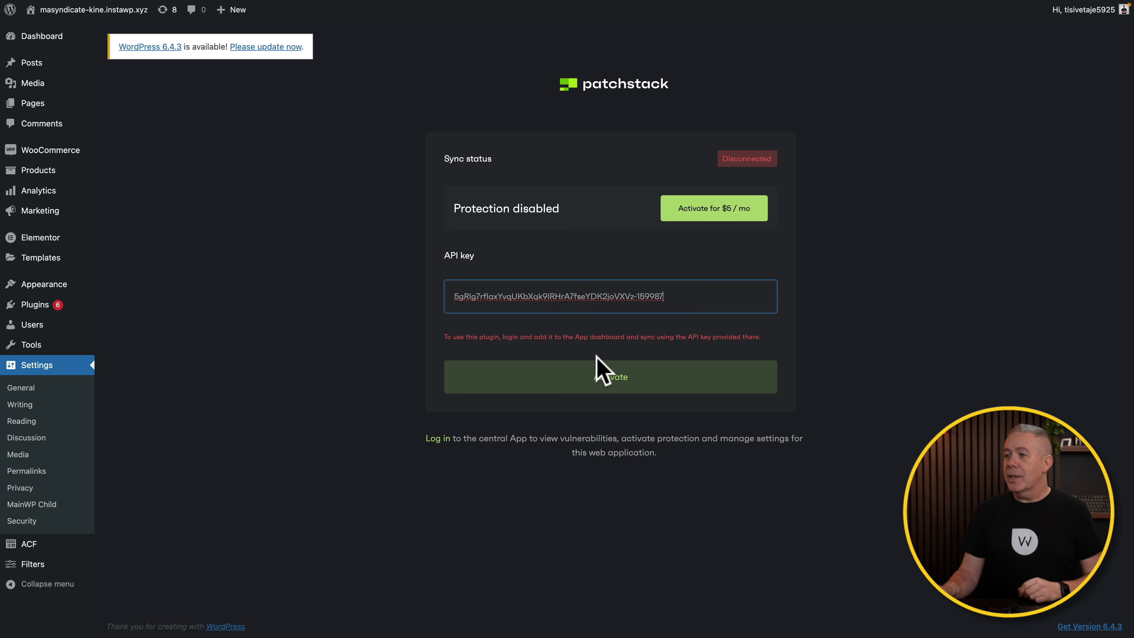
pyautogui.click(601, 371)
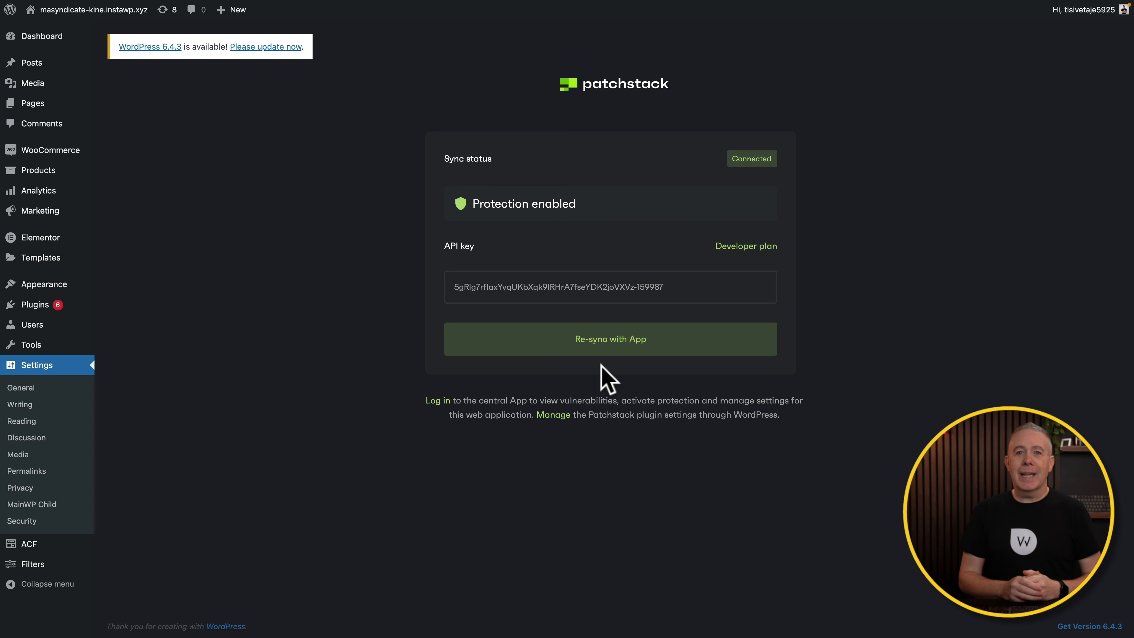
pyautogui.click(621, 340)
pyautogui.click(495, 425)
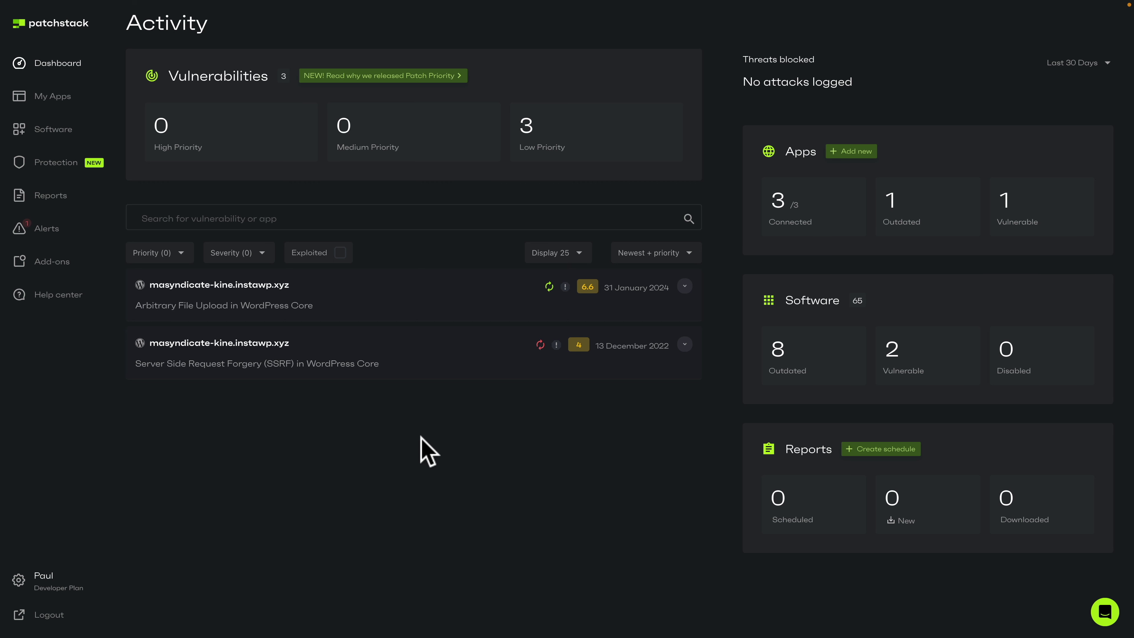
pyautogui.click(324, 217)
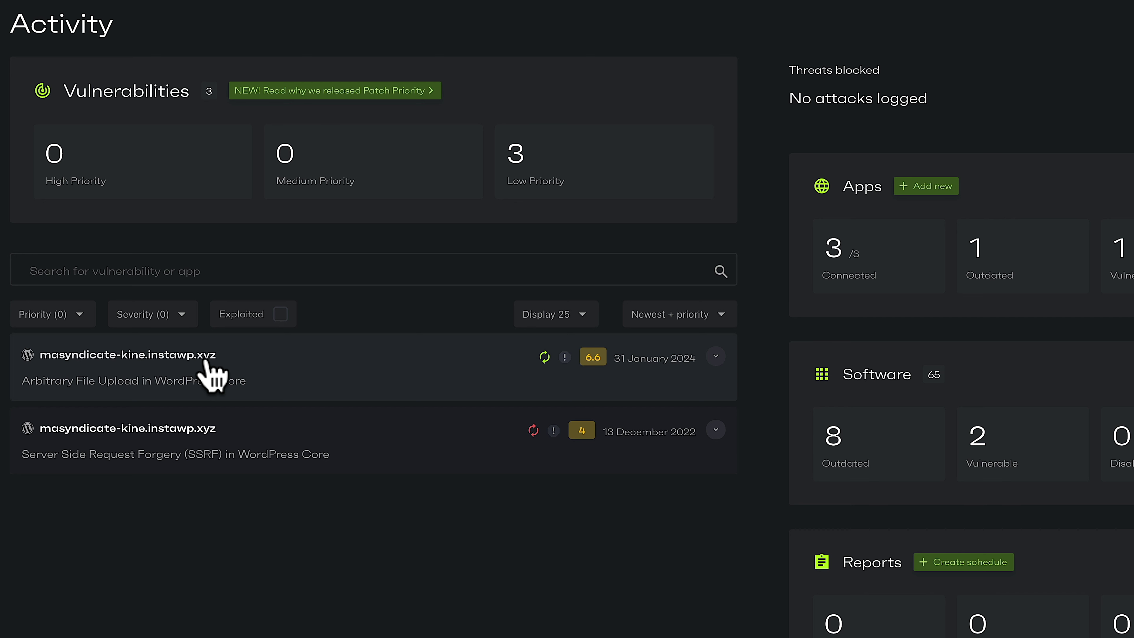
# Step: Expand the Arbitrary File Upload in WordPress Core row to view its full details
pyautogui.moveTo(542, 360)
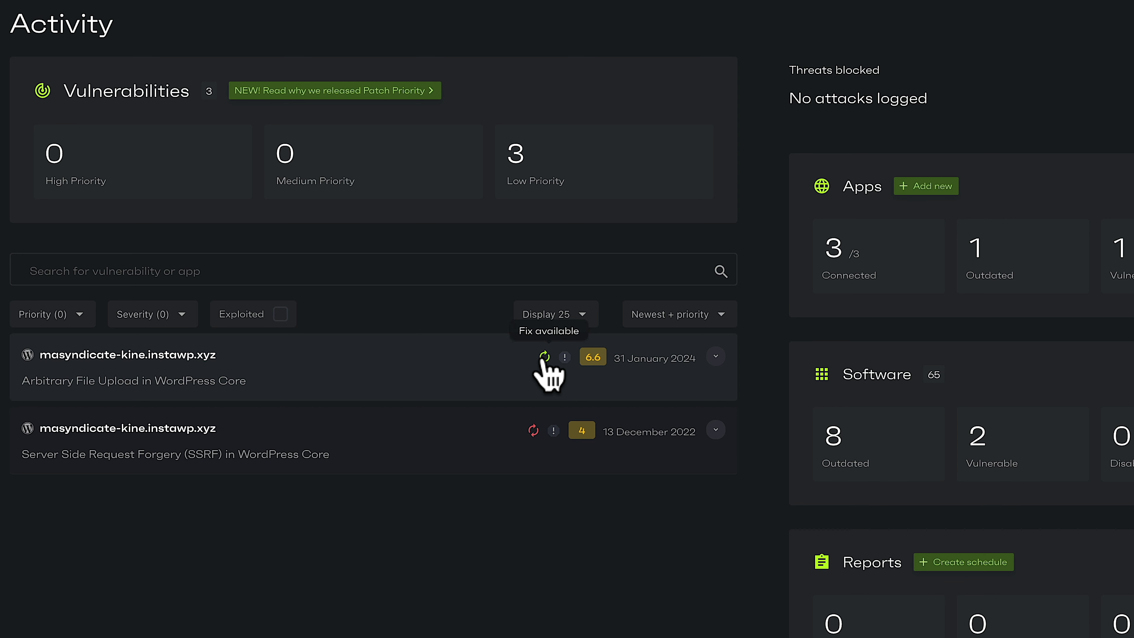
pyautogui.moveTo(565, 357)
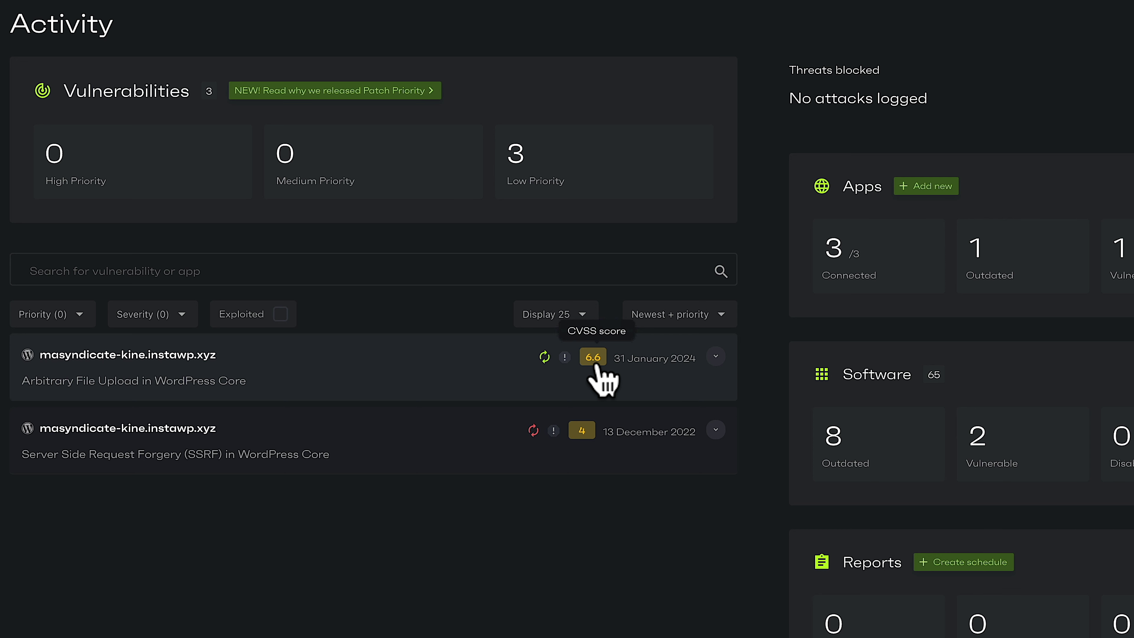
pyautogui.click(715, 357)
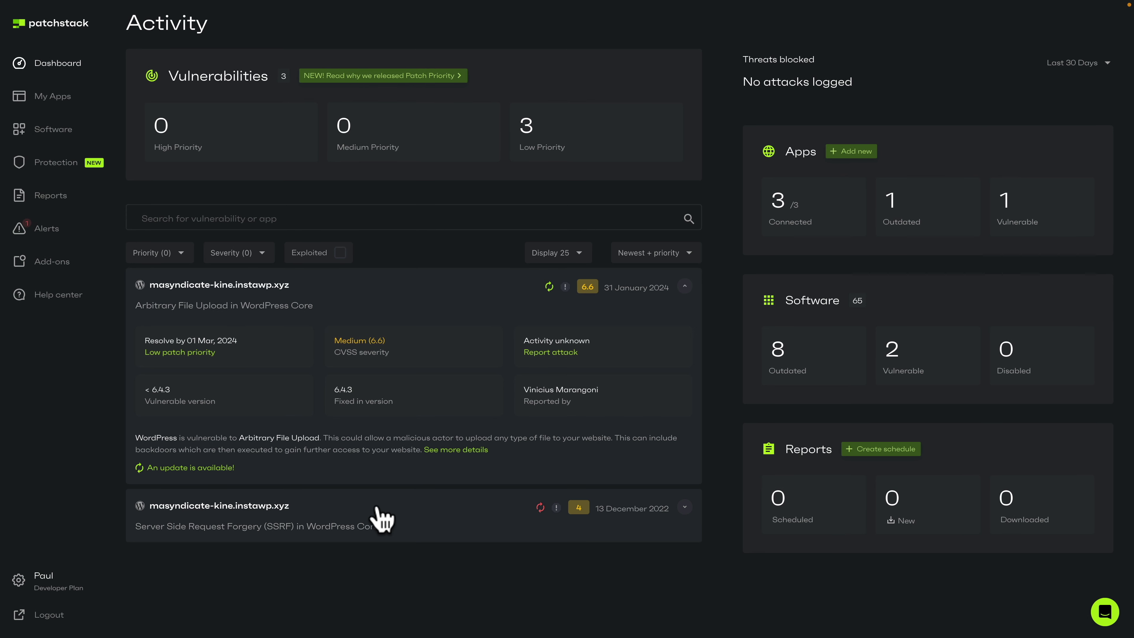
pyautogui.click(377, 509)
pyautogui.scroll(-2, 375, 513)
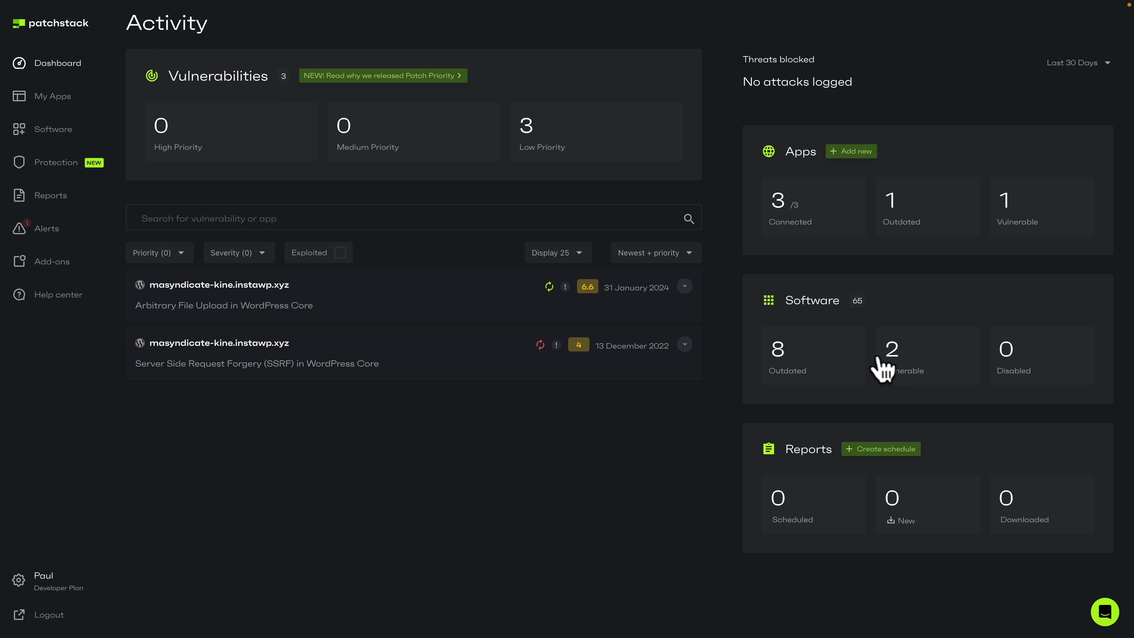
# Step: Filter the Software overview by application '.xyz' to show masyndicate-kine.instawp.xyz's items
pyautogui.click(59, 134)
pyautogui.click(243, 124)
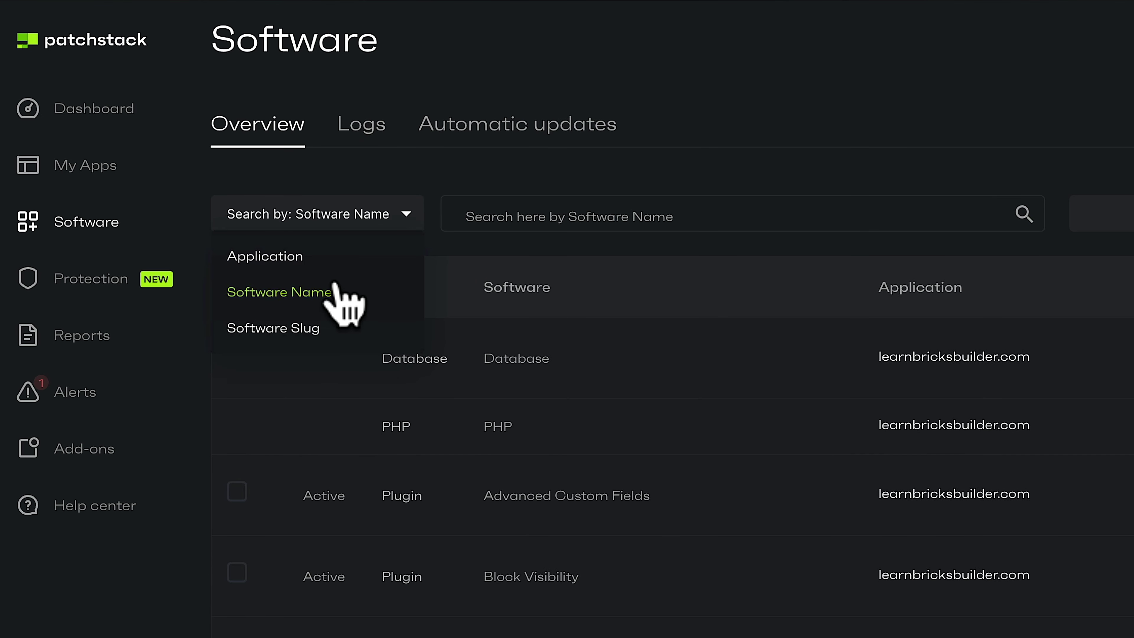
pyautogui.click(268, 256)
pyautogui.click(534, 214)
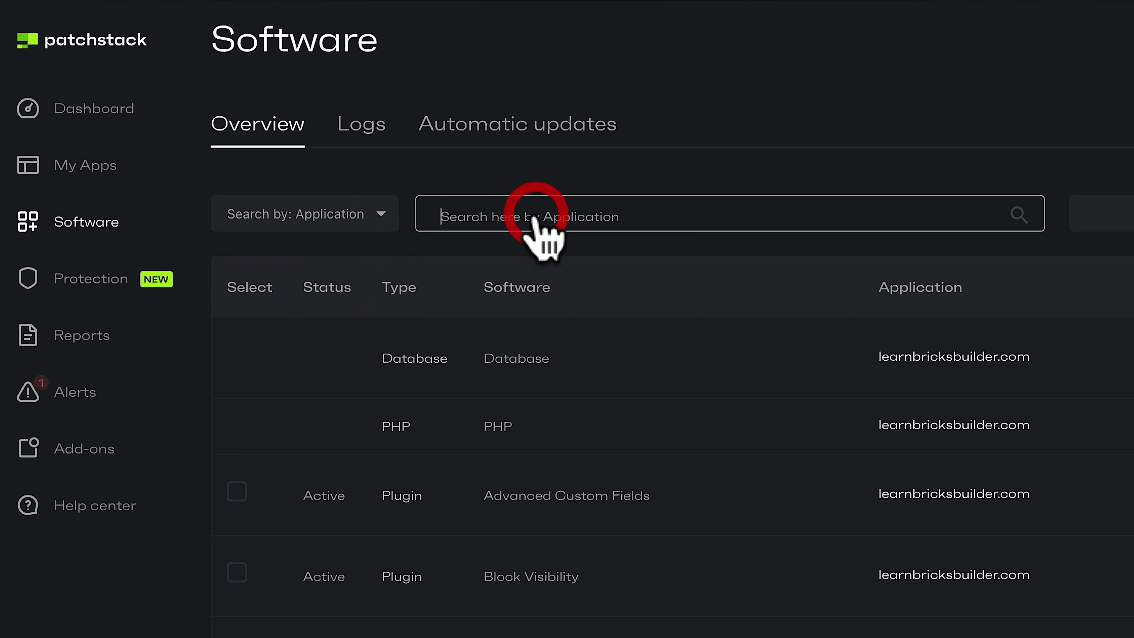
pyautogui.write('.xyz')
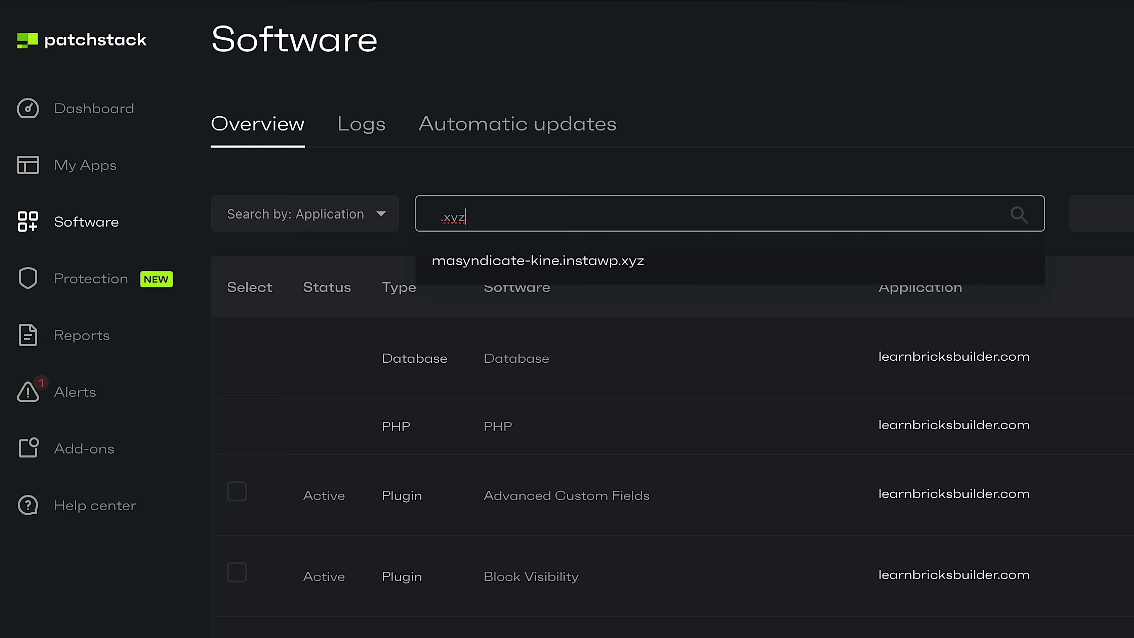
pyautogui.click(468, 261)
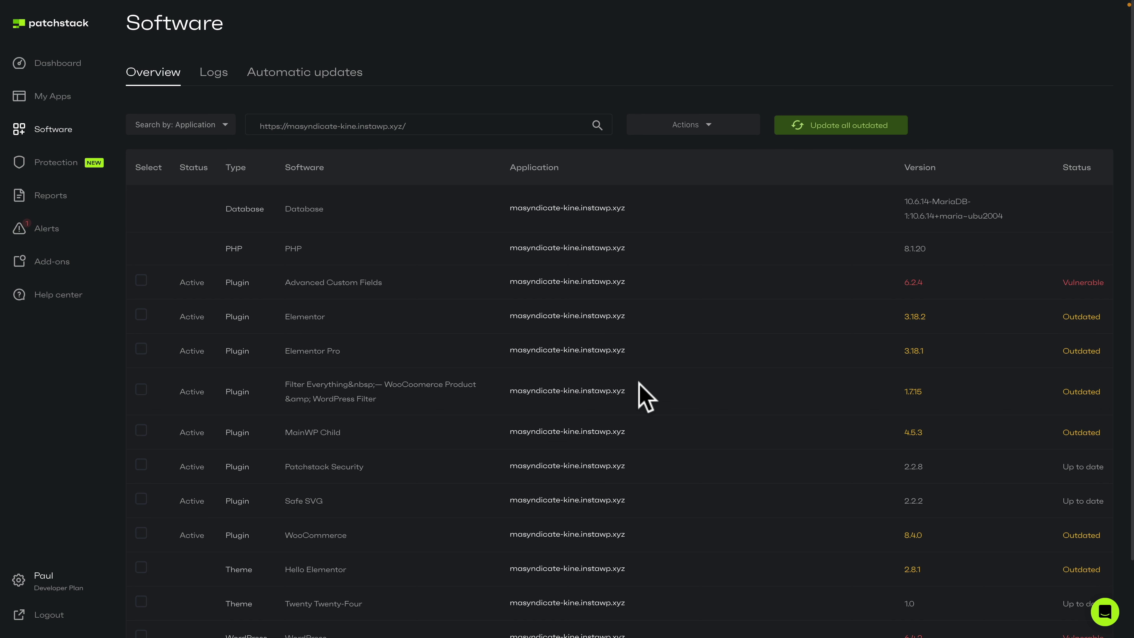
pyautogui.scroll(-1, 645, 395)
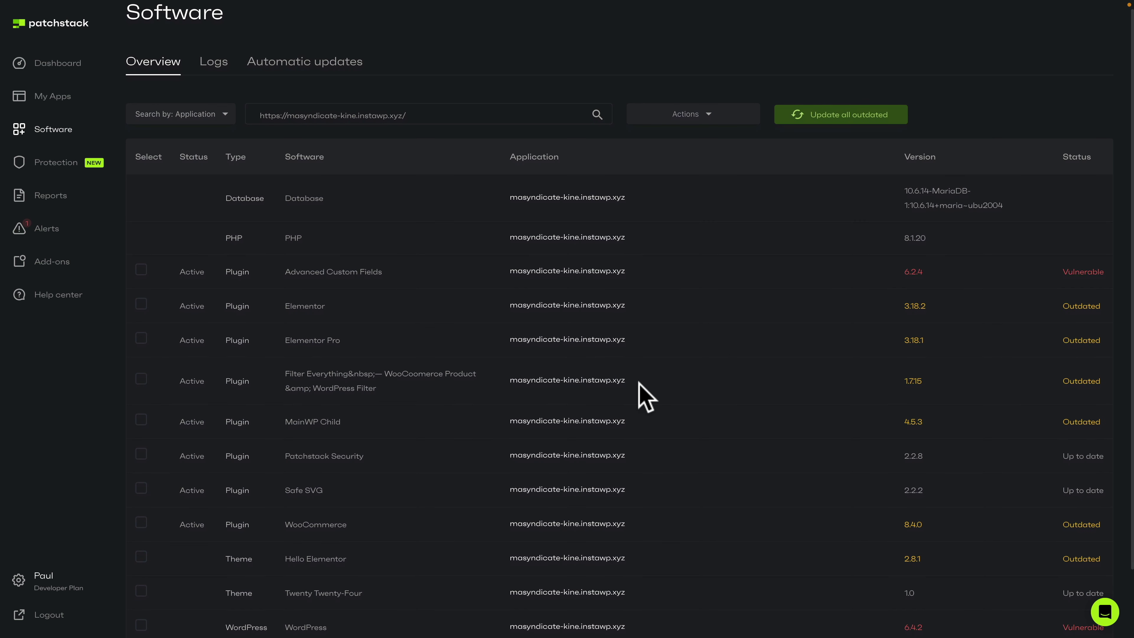
pyautogui.scroll(-3, 639, 384)
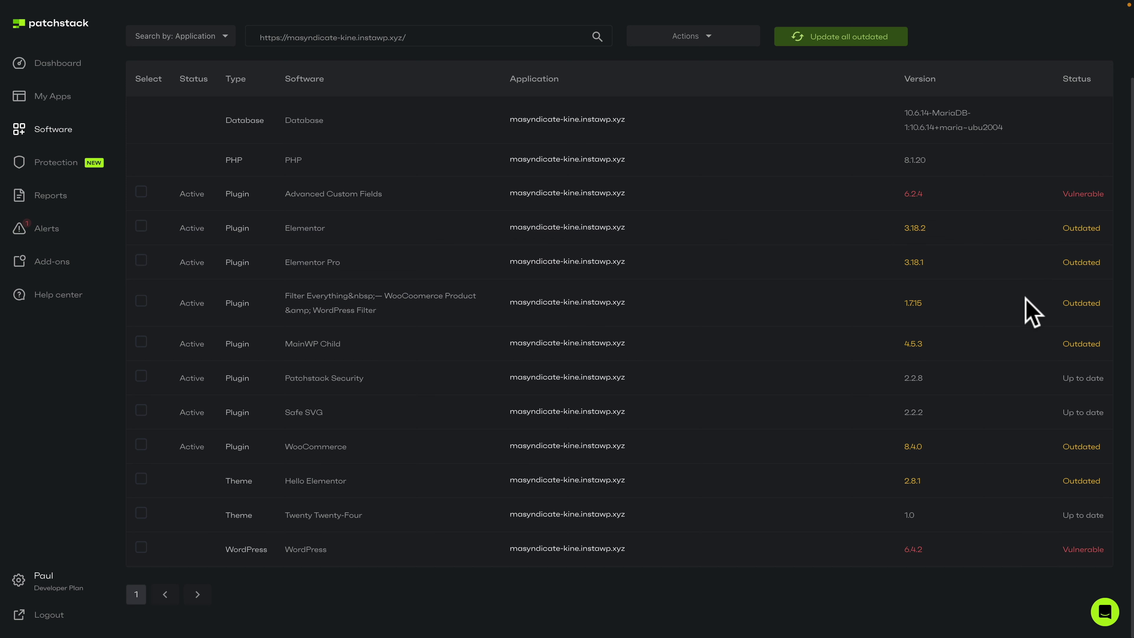
pyautogui.scroll(2, 825, 332)
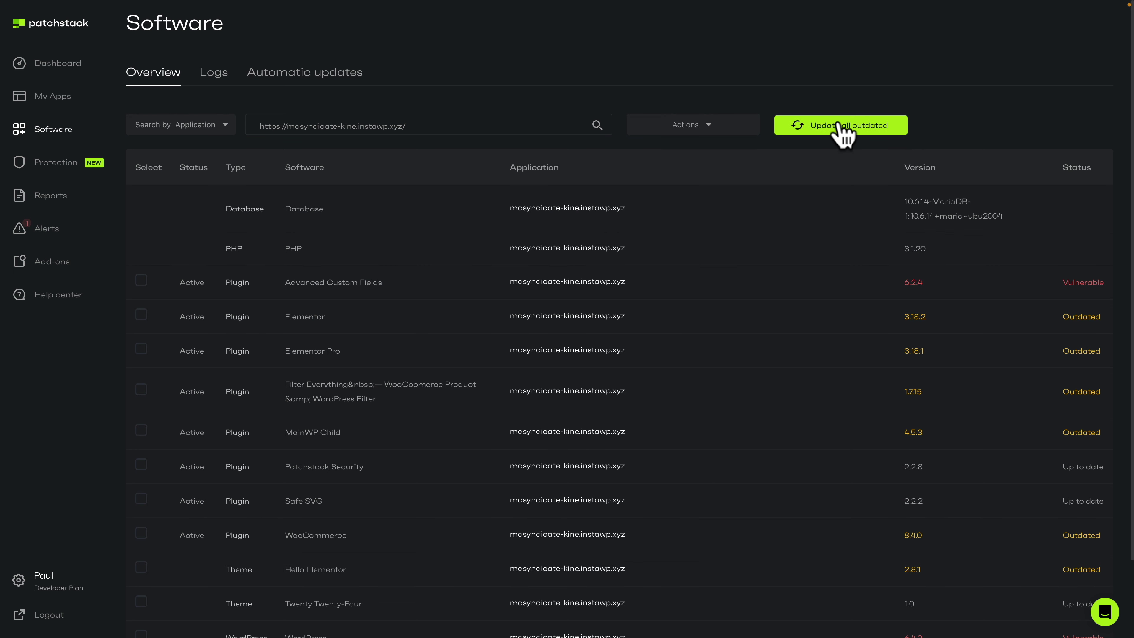
# Step: Bulk-update all outdated software and confirm with 'Yes, update'
pyautogui.click(842, 127)
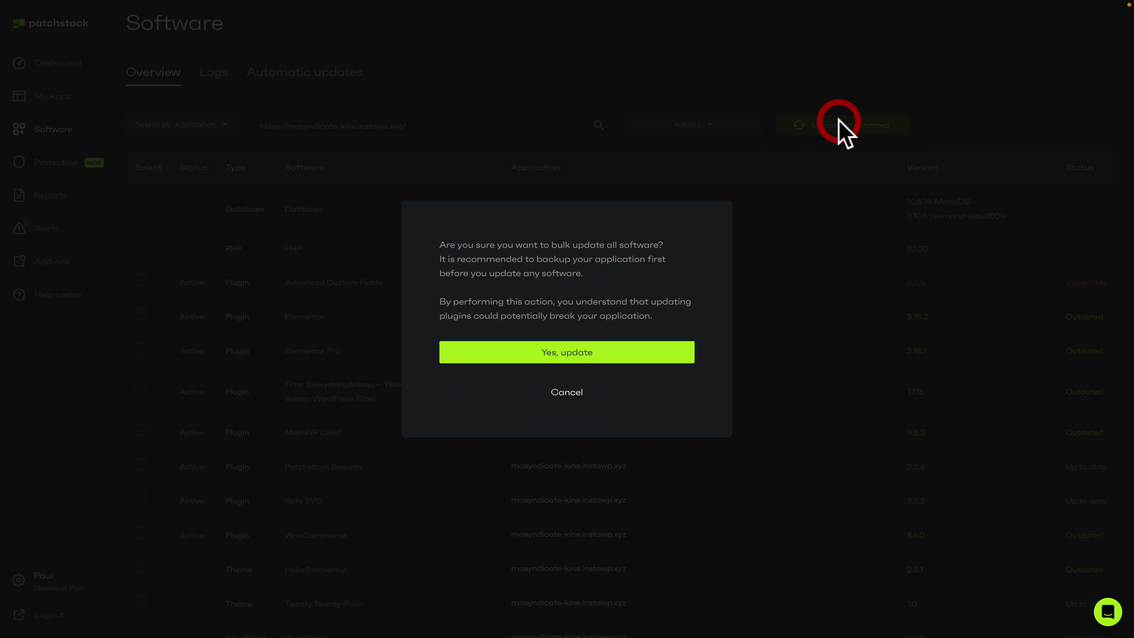
pyautogui.click(566, 353)
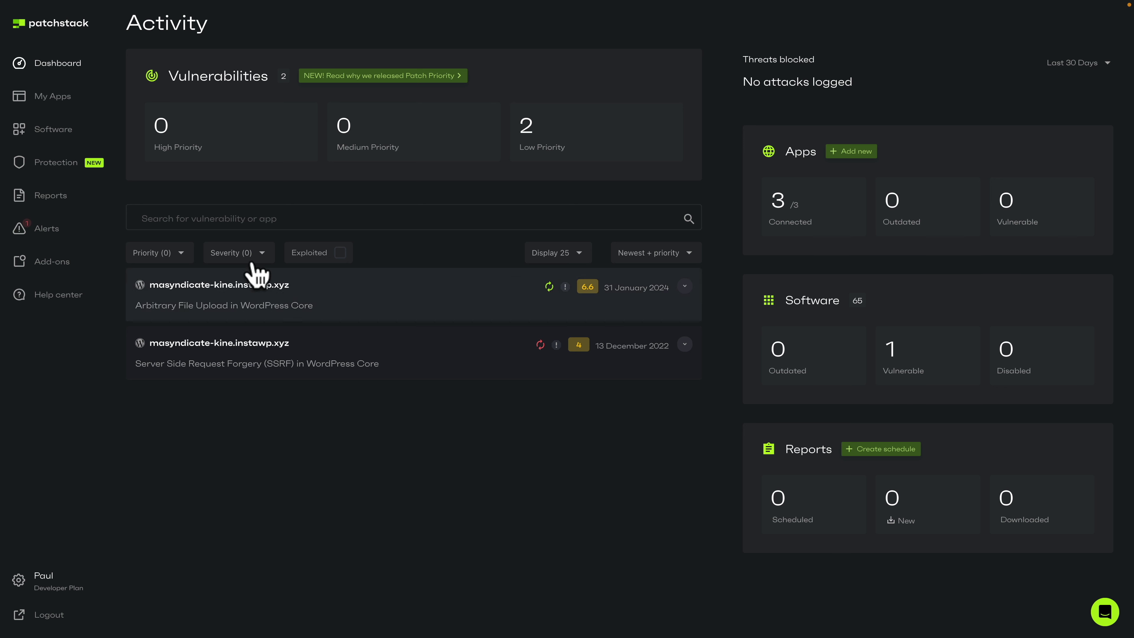
# Step: Open masyndicate-kine.instawp.xyz from My Apps and view its Software tab
pyautogui.click(57, 102)
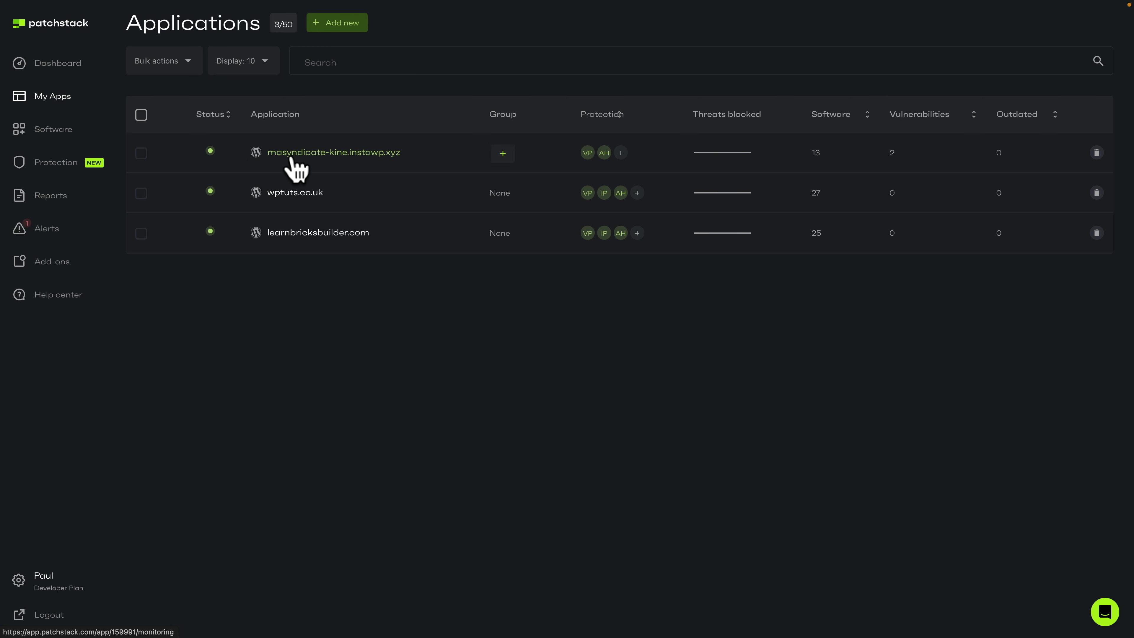
pyautogui.click(294, 169)
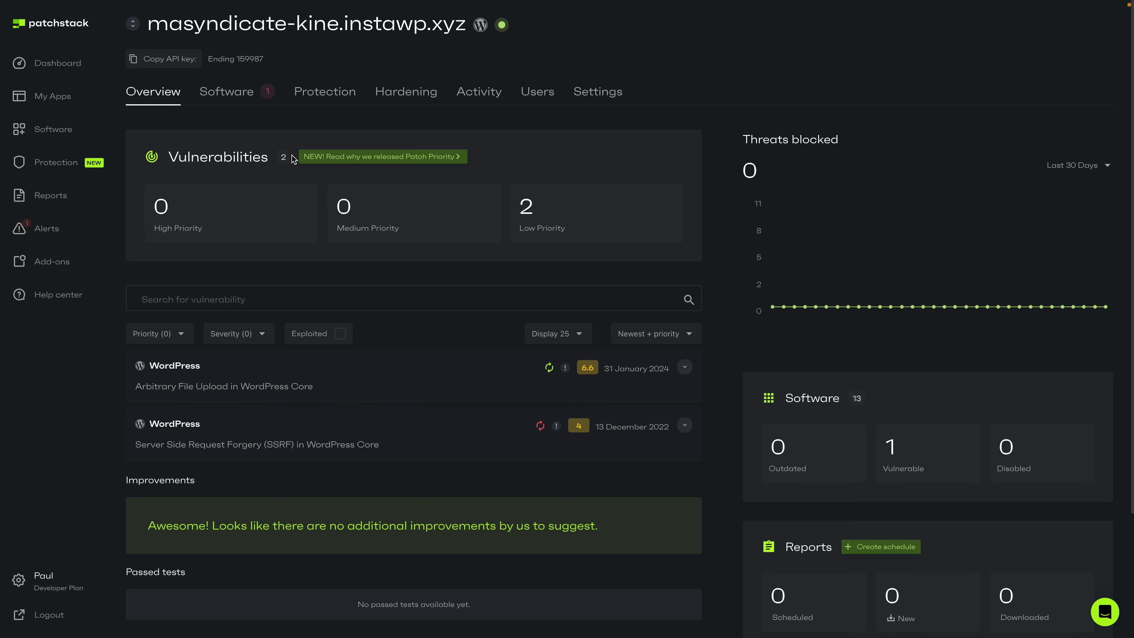
pyautogui.click(227, 92)
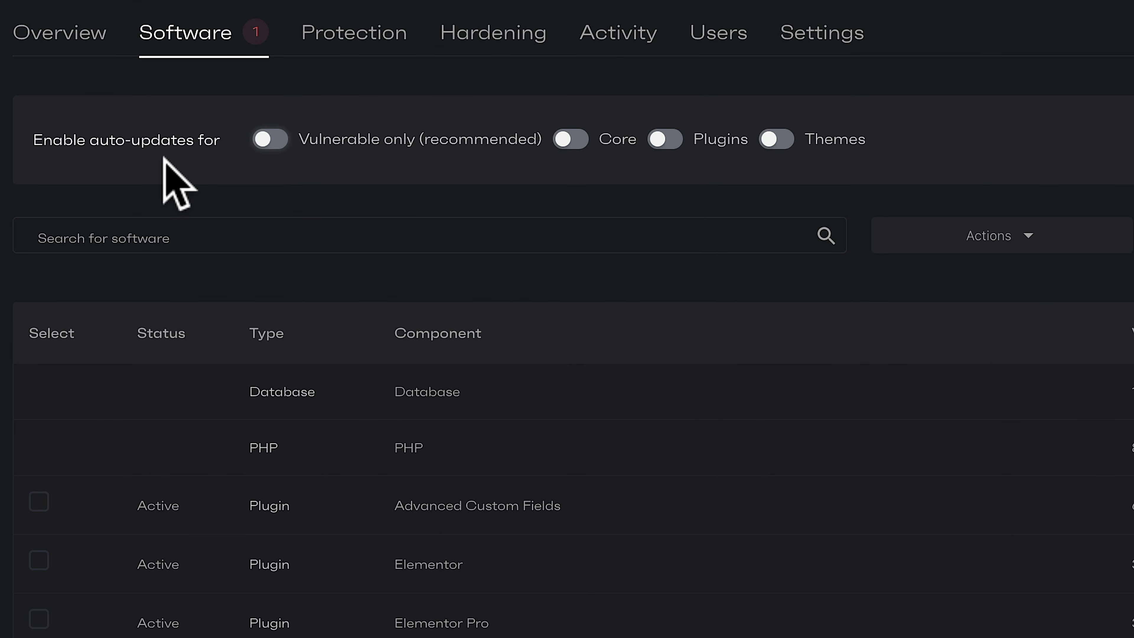
# Step: Turn on the 'Vulnerable only (recommended)' auto-update toggle
pyautogui.click(278, 141)
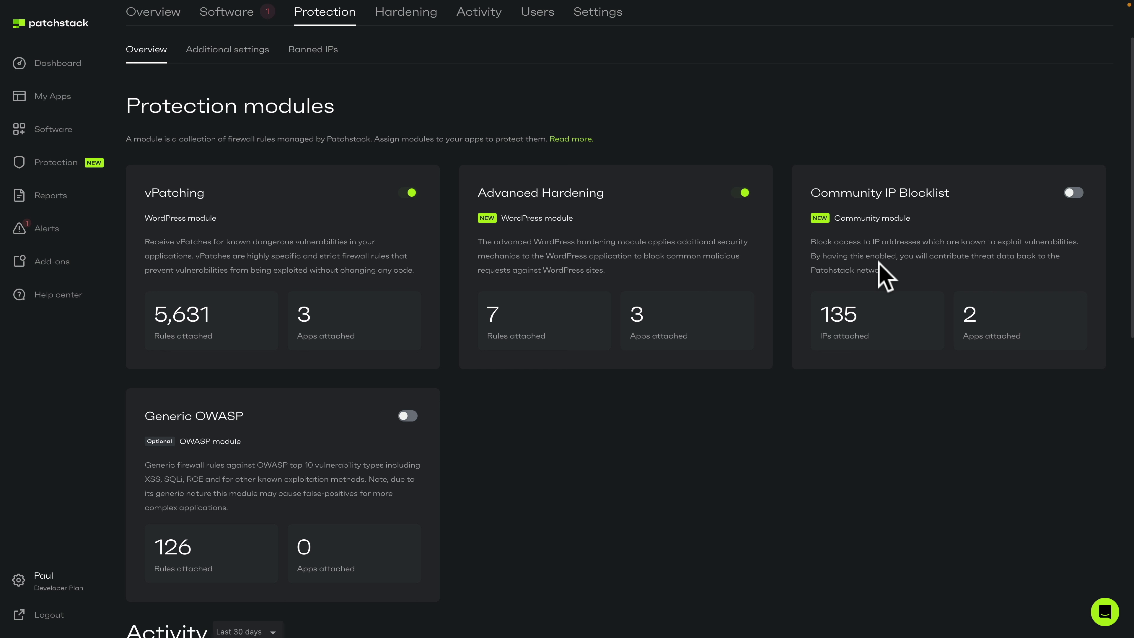
# Step: Switch on the Community IP Blocklist protection module for this site
pyautogui.click(1074, 195)
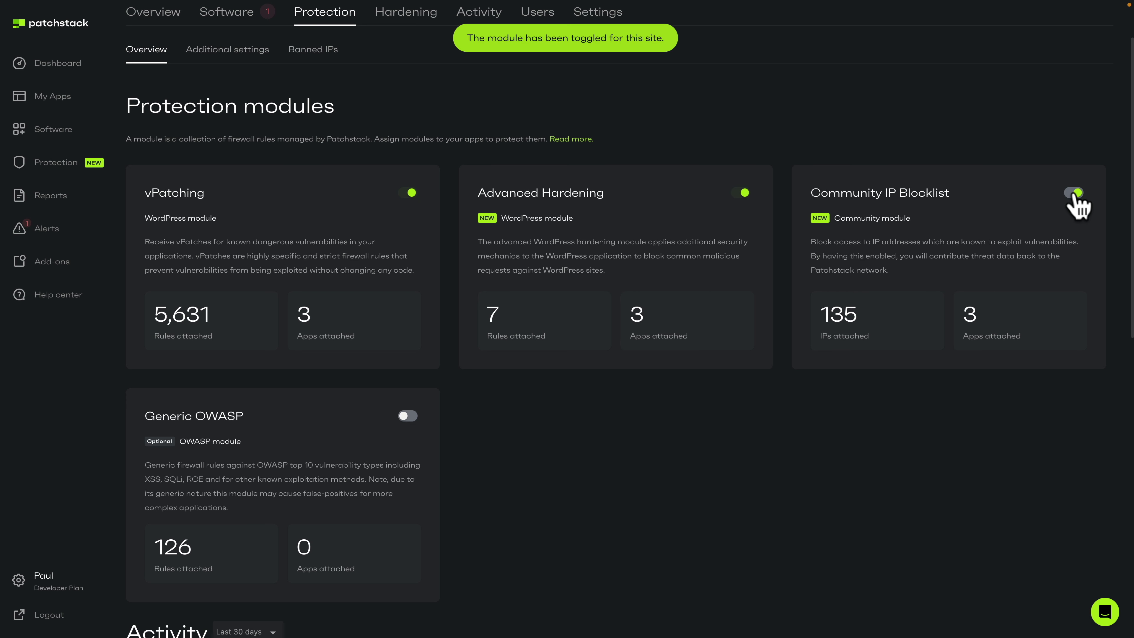